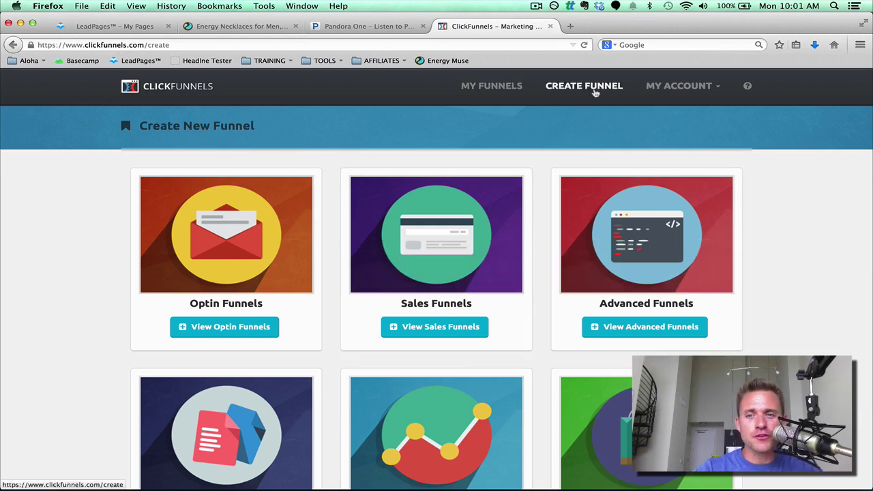
Step: Bring up the advanced funnel types in the ClickFunnels gallery and browse them
scroll(753, 246, down, 5)
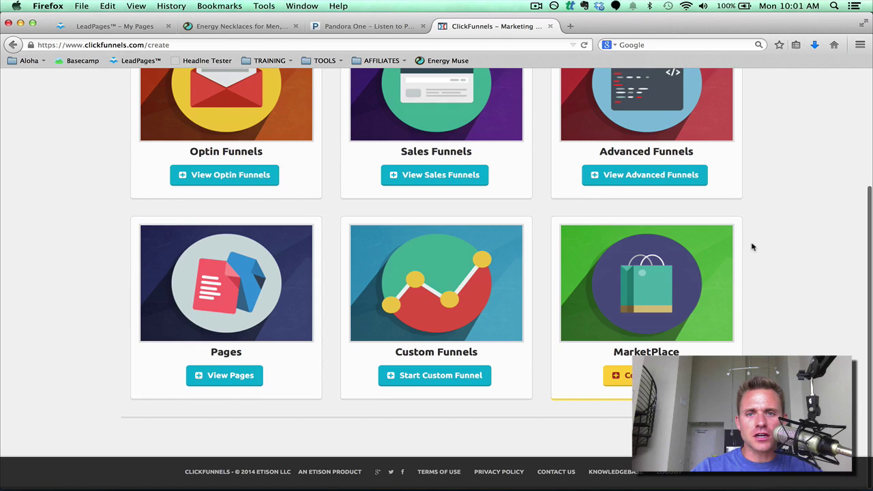
scroll(752, 247, up, 2)
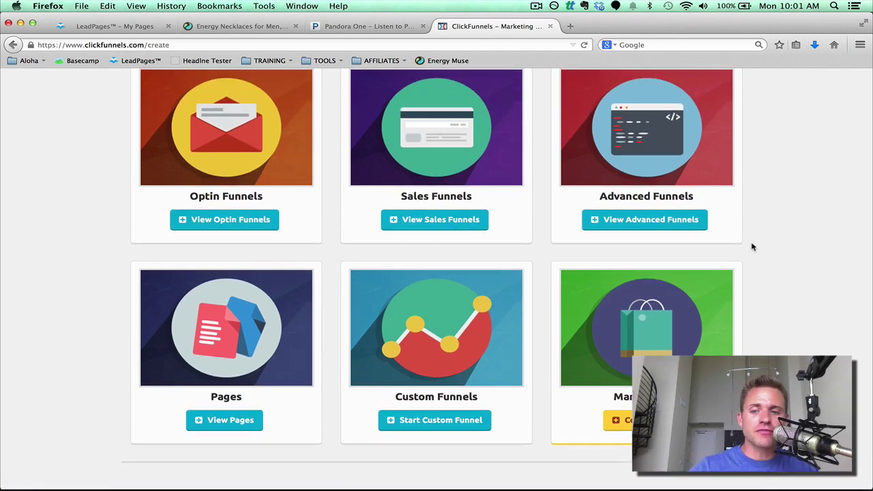
click(632, 220)
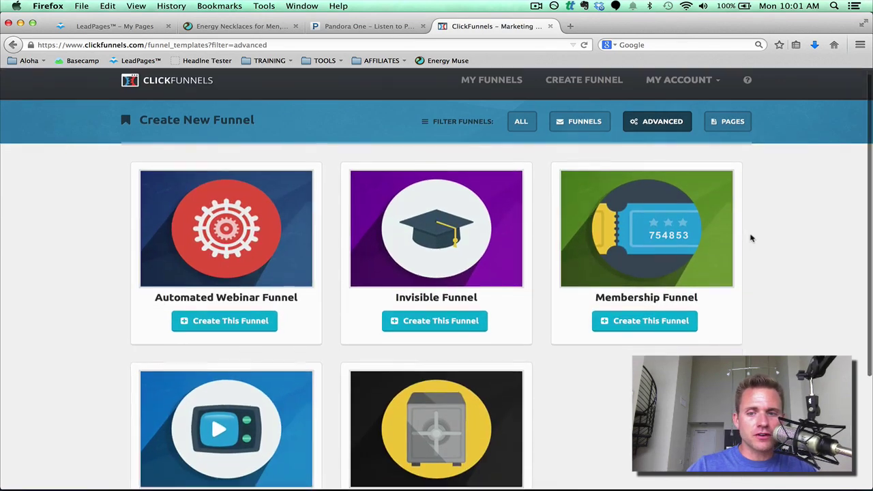
scroll(750, 237, down, 2)
scroll(750, 237, down, 1)
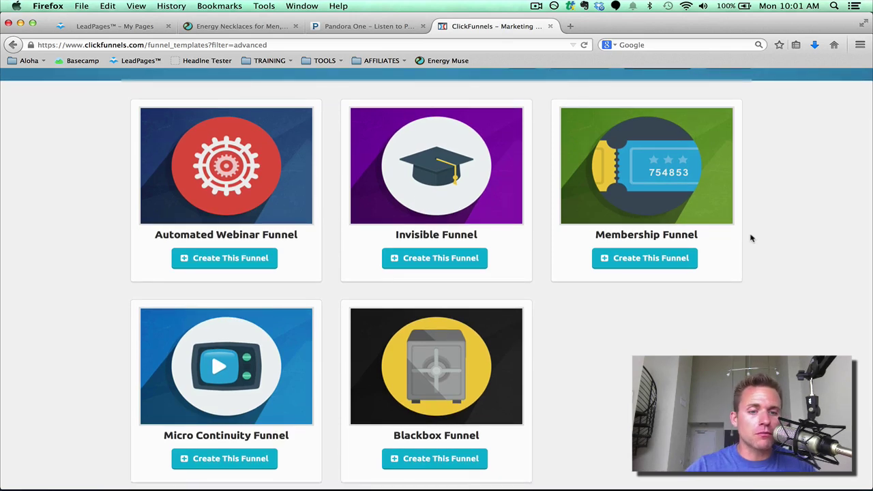
scroll(747, 236, up, 3)
Step: Filter the funnel gallery to All, listing Optin, Webinar and Automated Webinar funnels
click(519, 128)
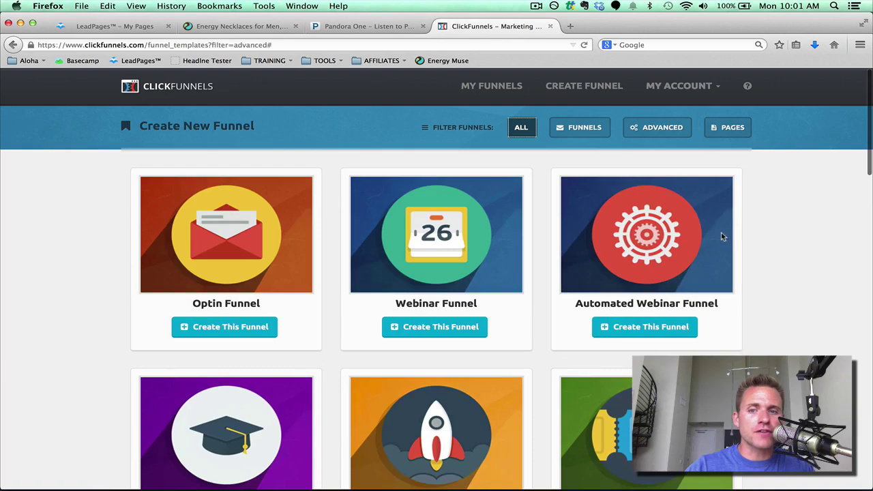
scroll(748, 259, down, 10)
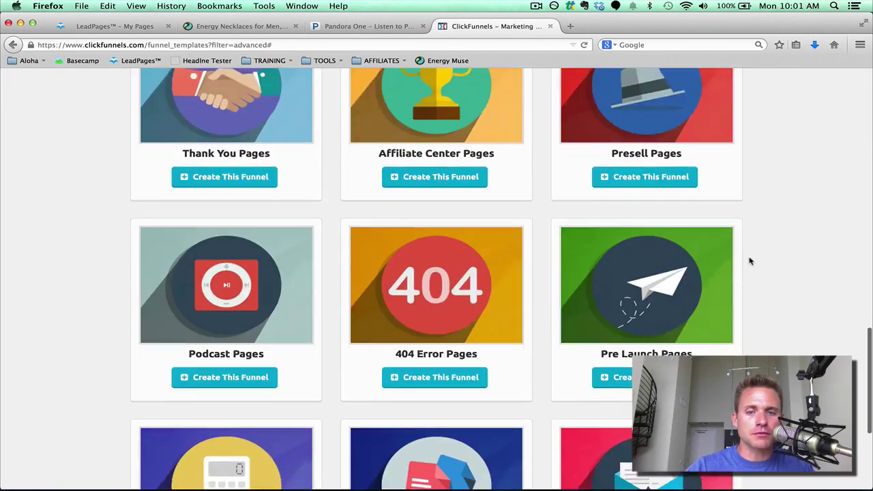
scroll(749, 261, down, 3)
scroll(748, 261, up, 10)
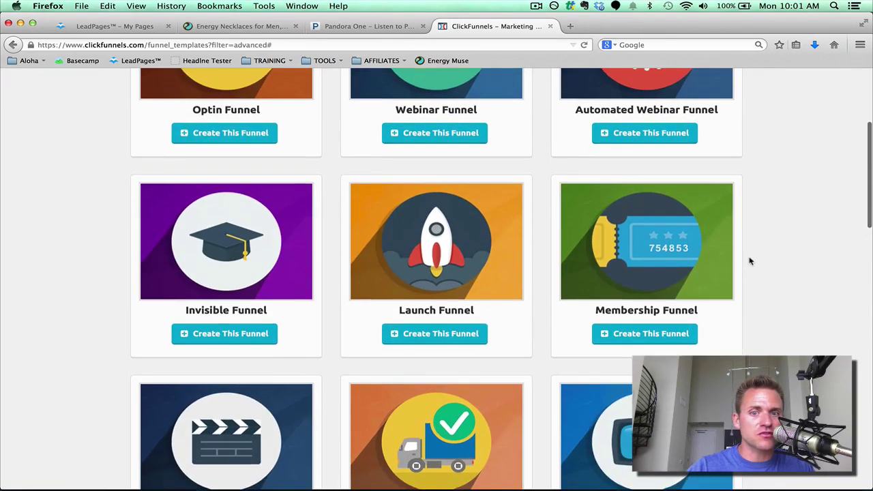
scroll(748, 260, up, 5)
Step: Start building from the Webinar Funnel card, reaching the Webinar Registration / Single template picker
mouse_move(424, 219)
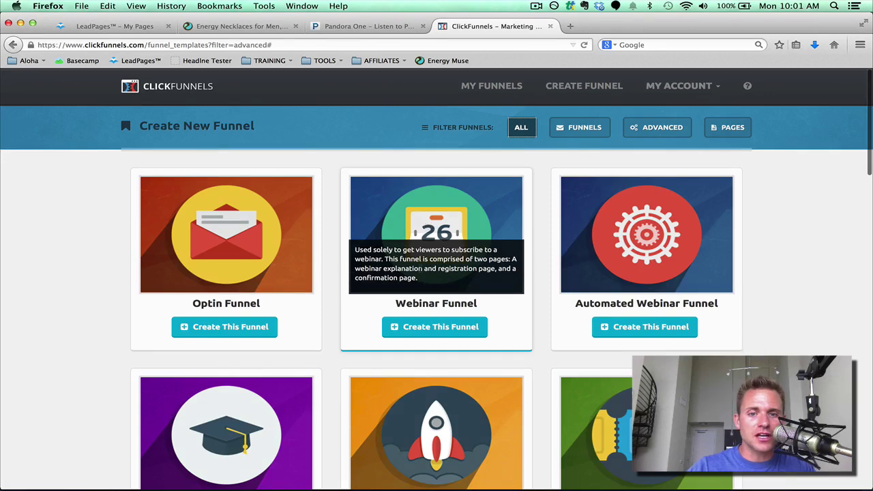
click(424, 327)
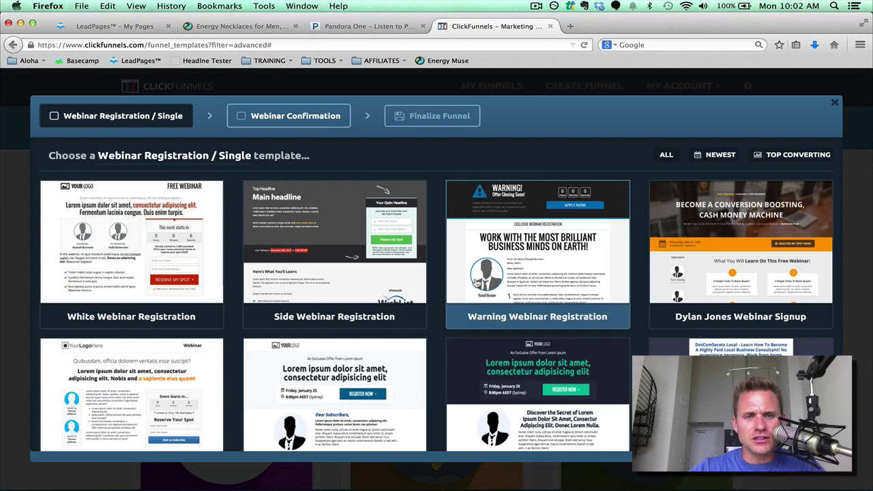
Step: Preview the Side, Straight, Clean and Ugly Blue Webinar Registration templates, each in its own tab
click(330, 254)
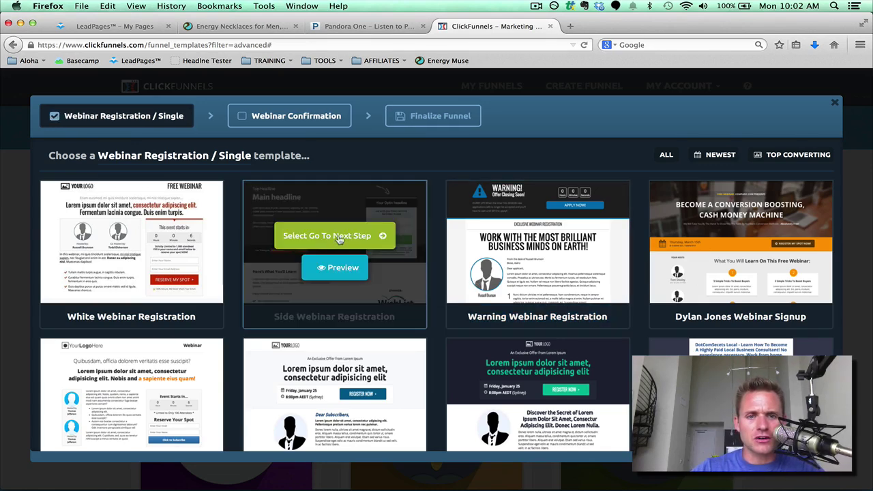
click(335, 276)
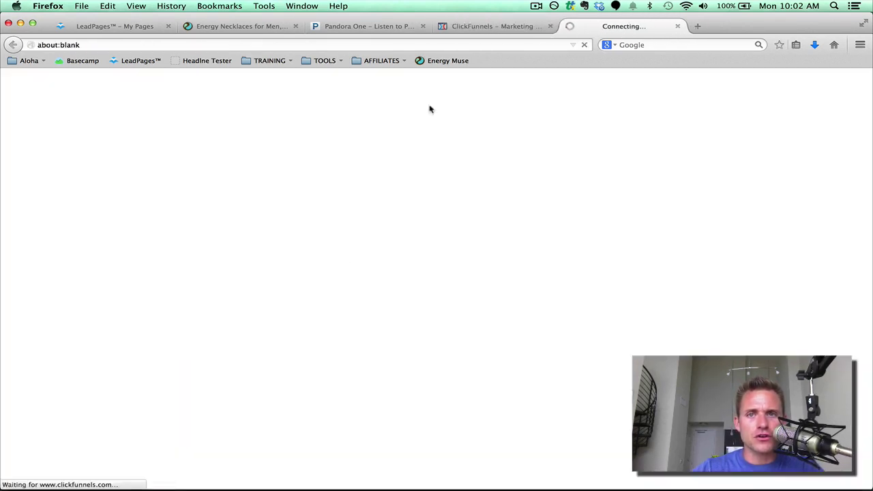
click(489, 26)
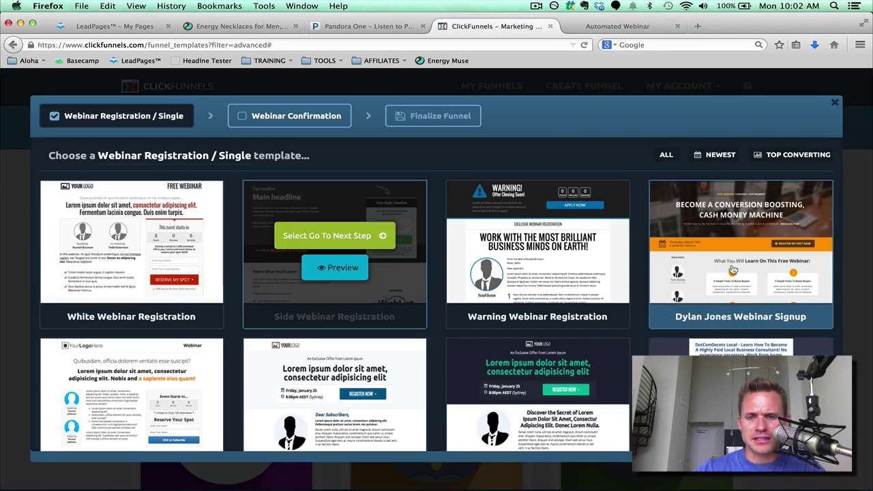
scroll(738, 293, down, 5)
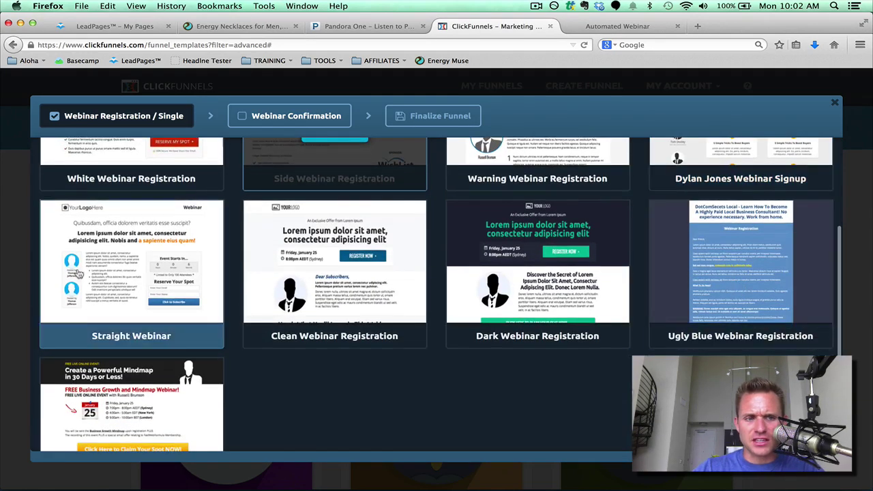
click(137, 287)
key(ctrl+shift+Tab)
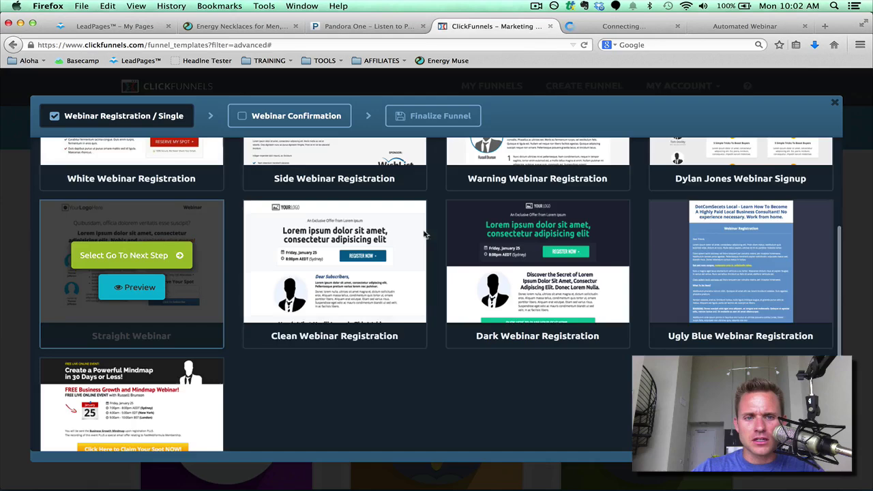
click(330, 288)
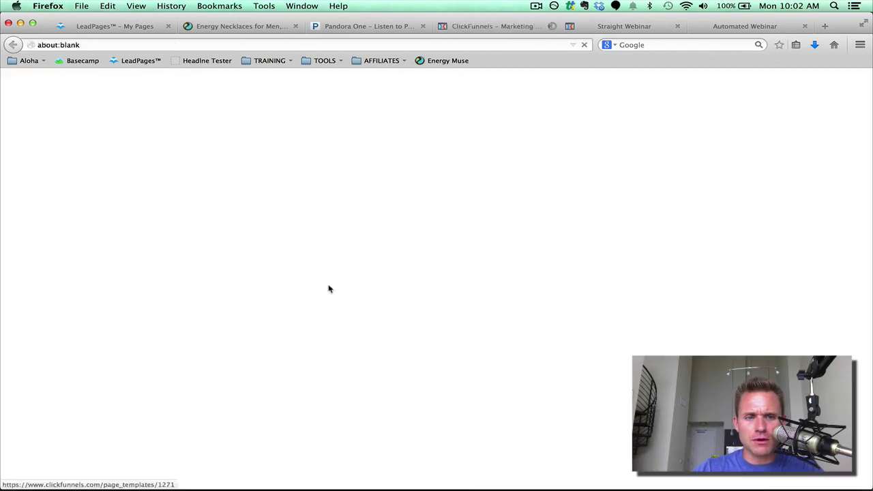
click(439, 26)
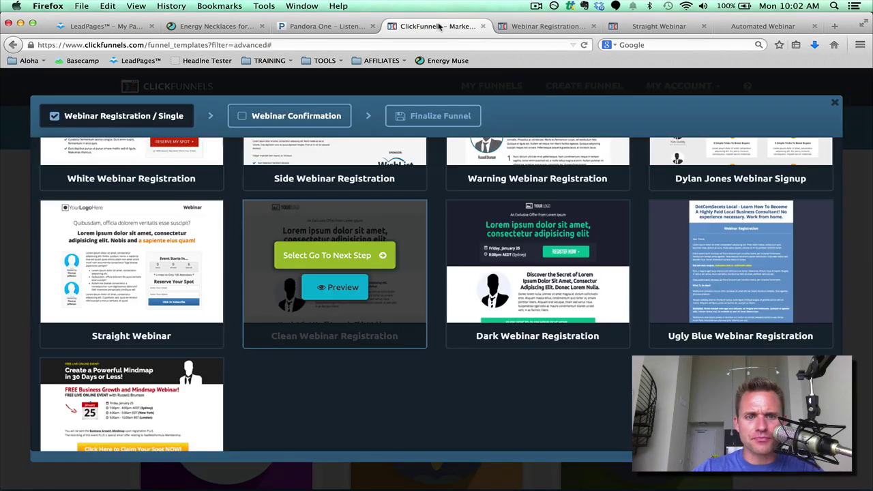
scroll(194, 347, down, 2)
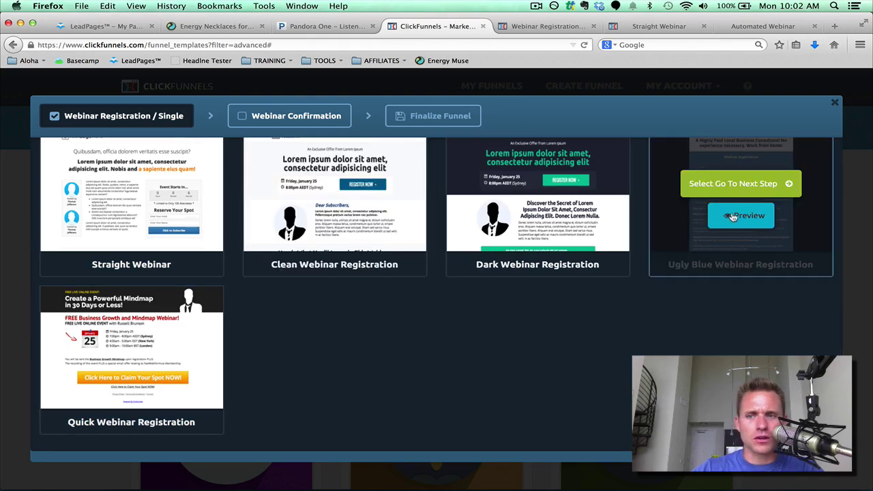
click(732, 216)
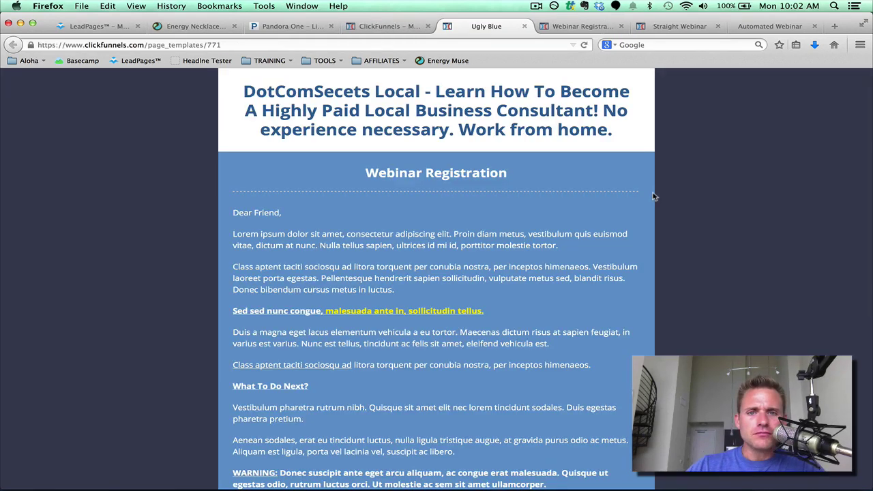
Step: Review the Ugly Blue and Clean previews, trying and dismissing Clean's Get Started Now sign-up popup
scroll(652, 197, down, 5)
scroll(652, 197, down, 2)
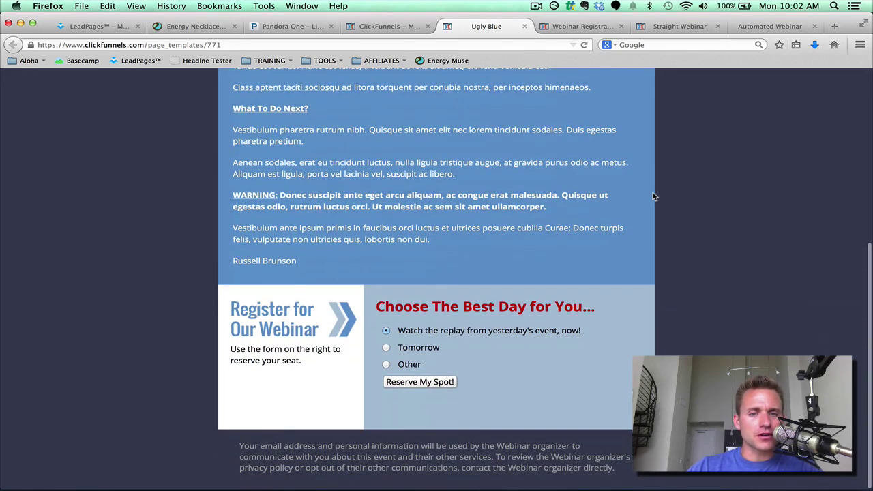
scroll(652, 197, up, 7)
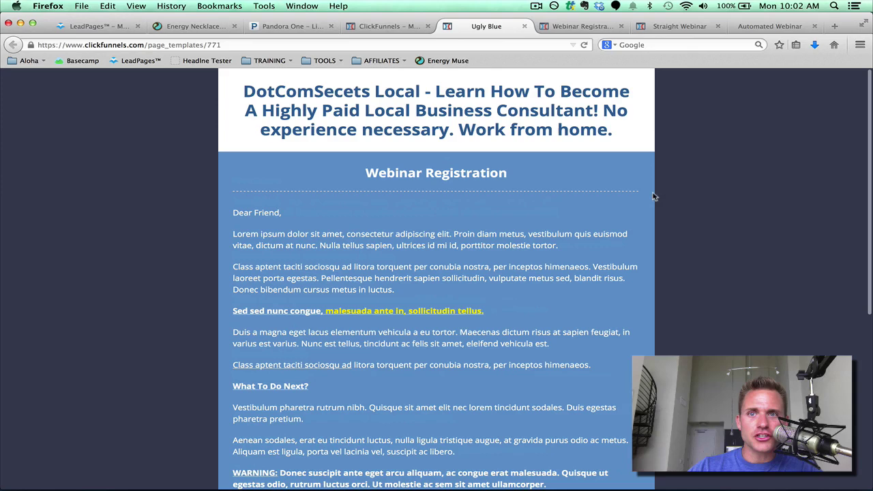
click(580, 27)
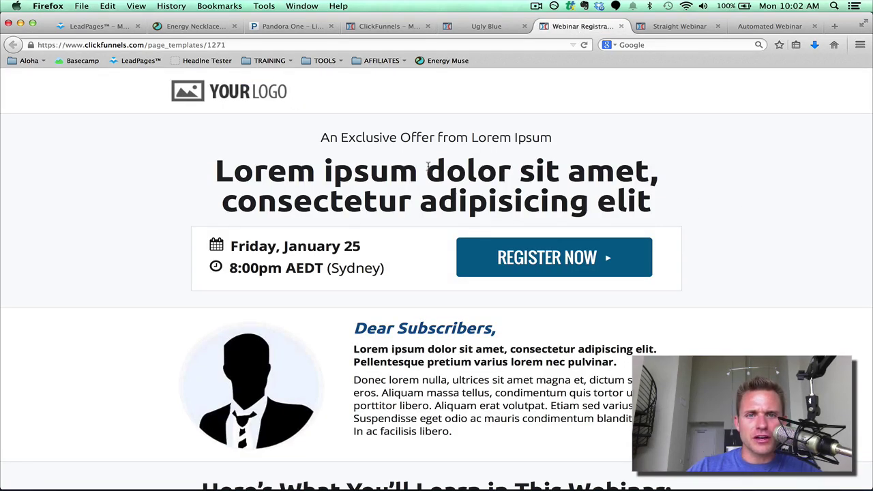
click(518, 259)
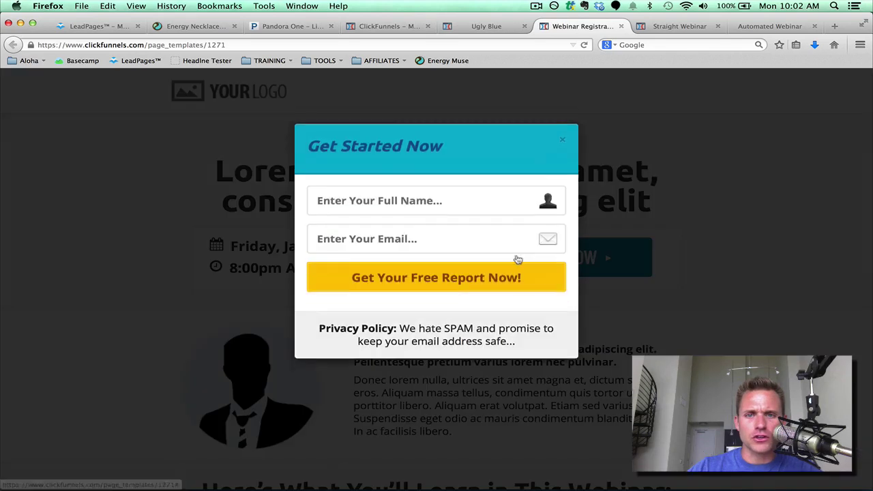
click(562, 150)
scroll(733, 232, down, 5)
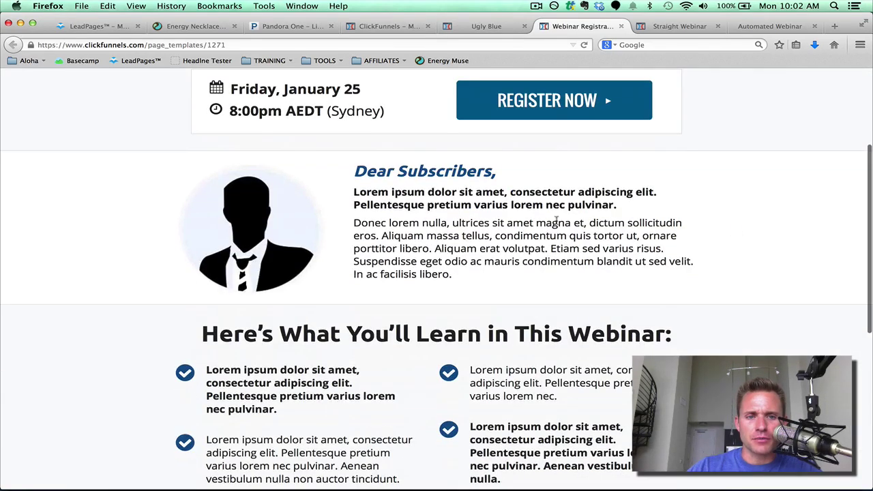
scroll(729, 273, down, 2)
scroll(729, 273, down, 8)
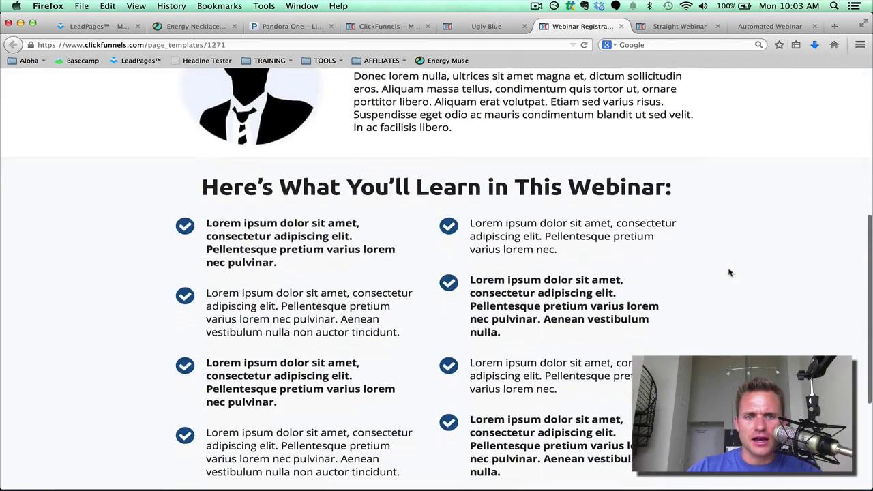
scroll(729, 273, up, 15)
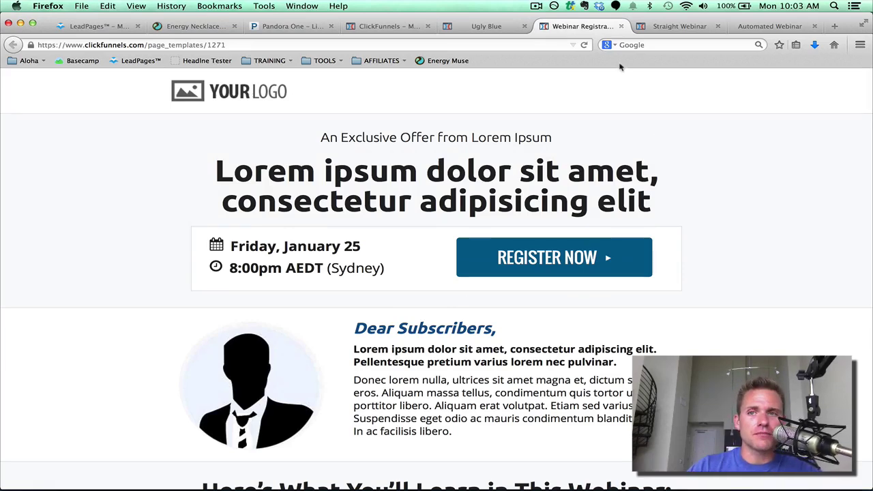
Step: Review the Straight Webinar and Automated Webinar template previews
click(667, 27)
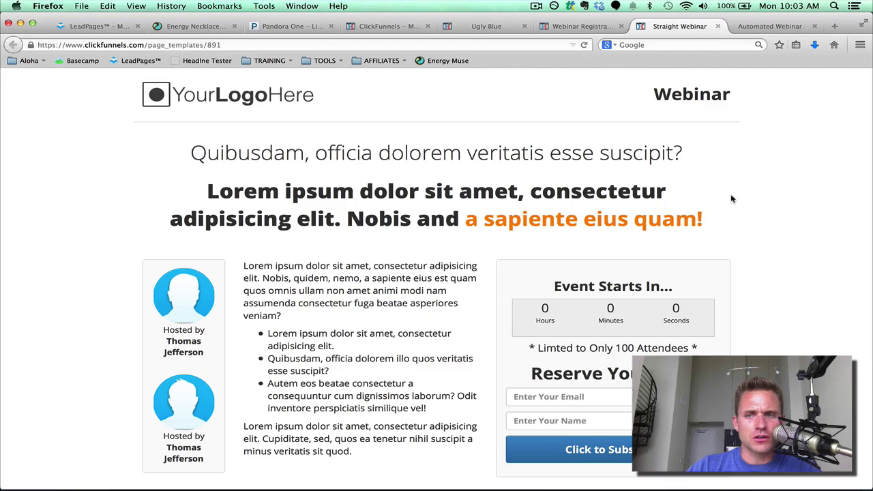
scroll(731, 199, down, 3)
scroll(731, 198, up, 3)
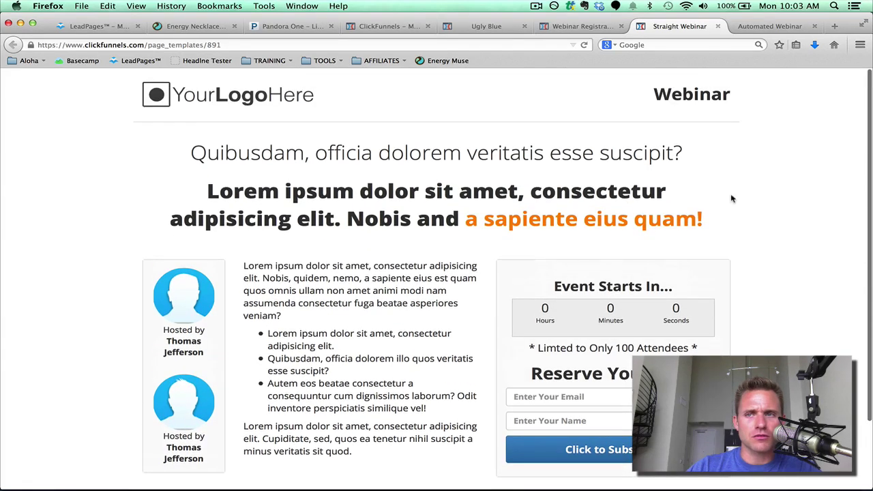
click(772, 26)
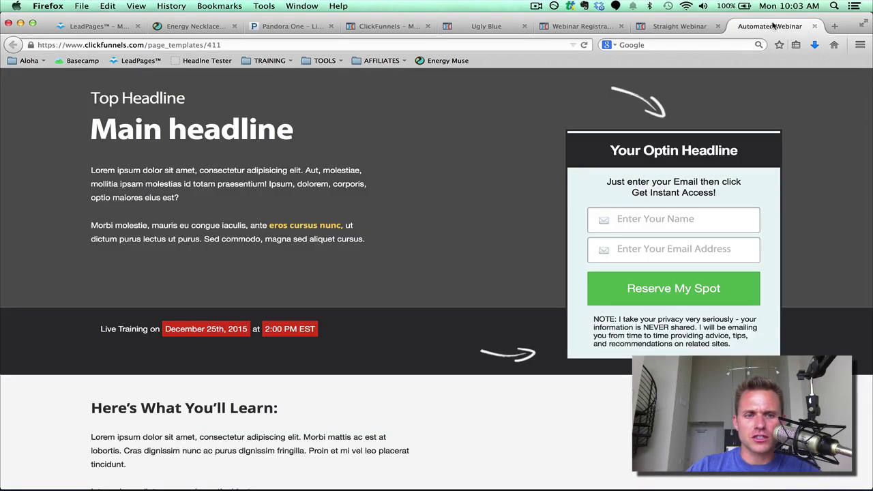
scroll(810, 220, down, 5)
scroll(810, 220, up, 5)
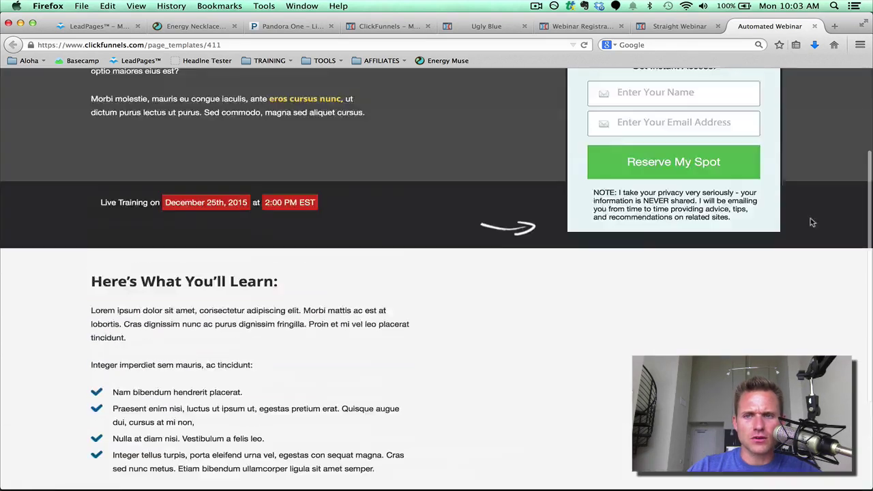
Step: Close the Automated, Straight and Ugly Blue preview tabs and return to the template picker
click(814, 26)
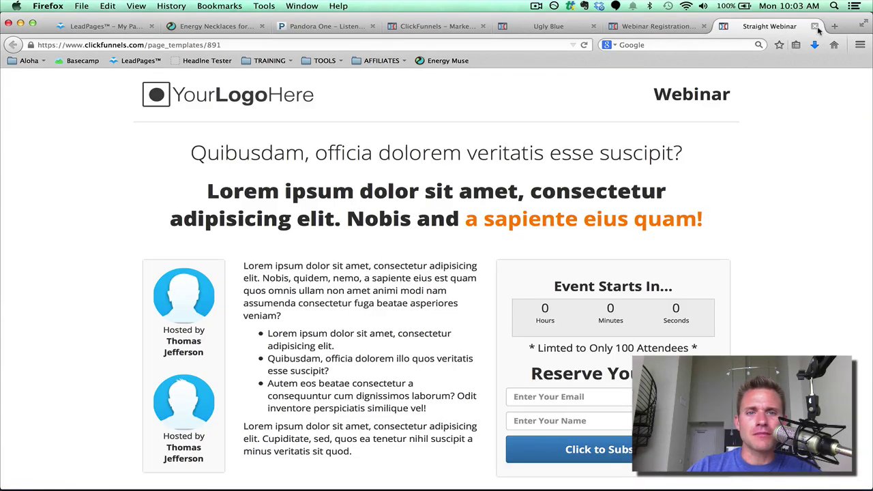
click(814, 27)
click(672, 27)
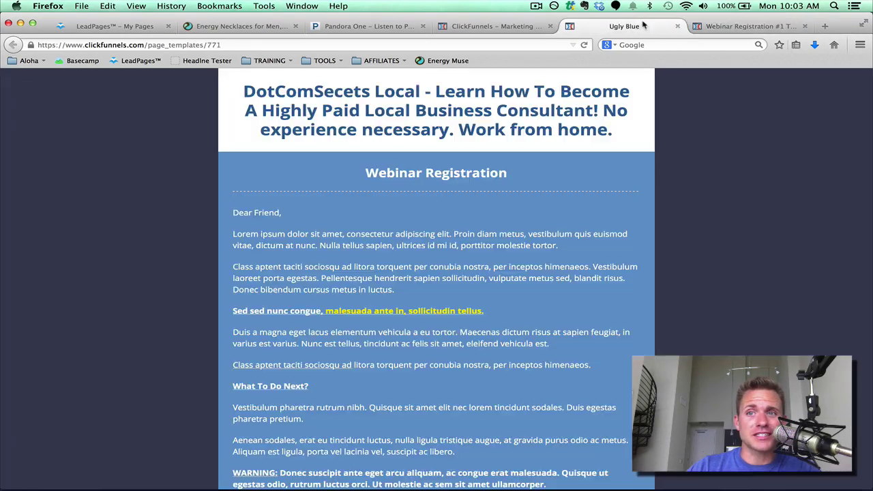
click(676, 27)
click(494, 26)
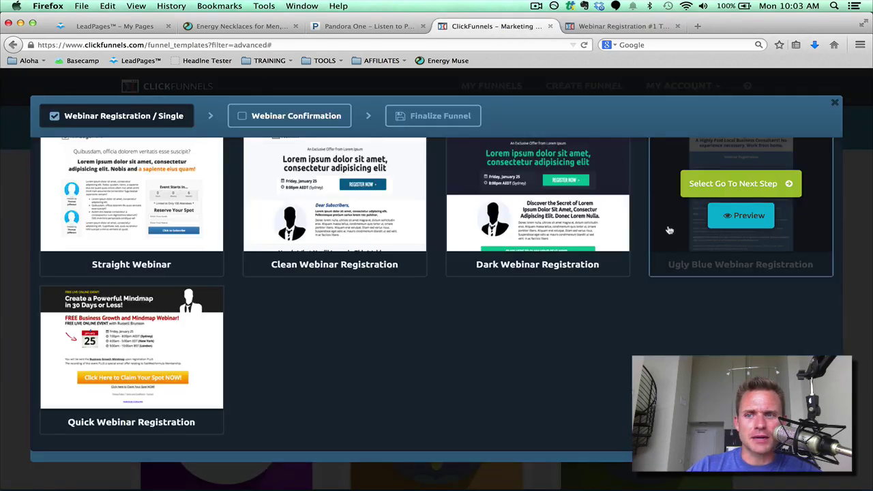
Step: Use Clean Webinar Registration for page one and Webinar Ticket for the confirmation page
mouse_move(354, 202)
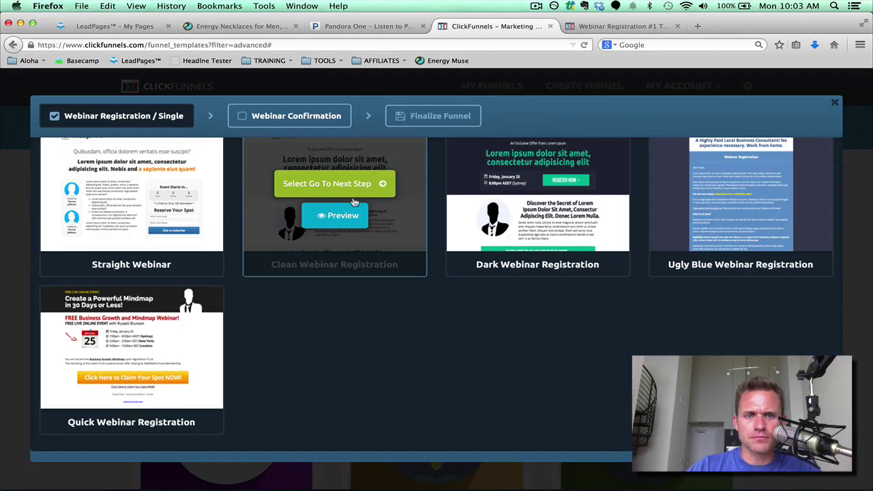
click(327, 185)
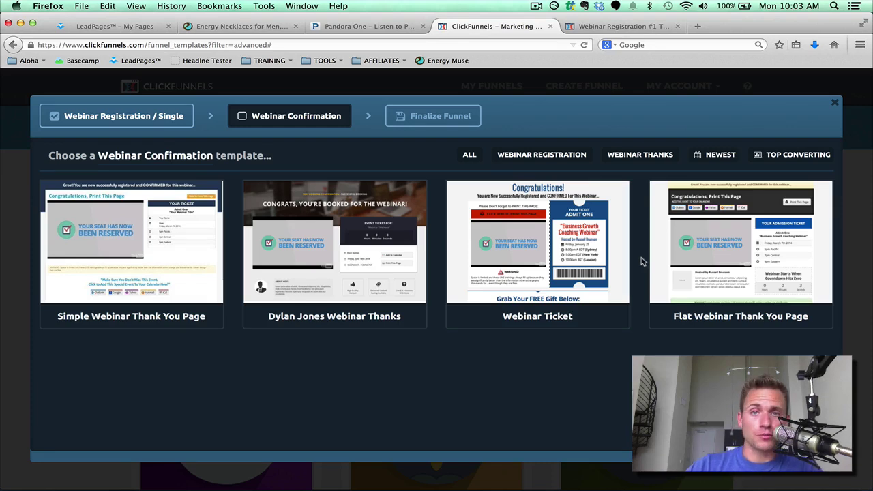
mouse_move(511, 268)
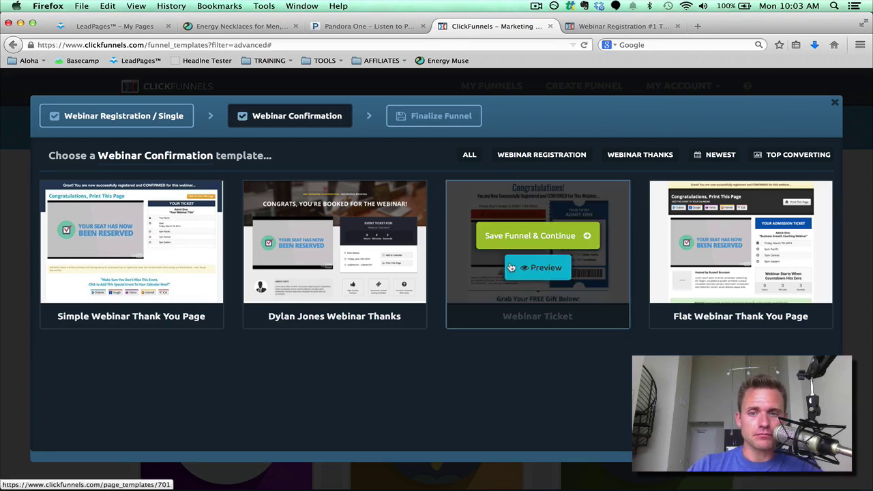
click(531, 236)
Step: Create the funnel named 'Webinar Funnel' with group tag perfect facebook funnel, closing the leftover preview tab
click(373, 236)
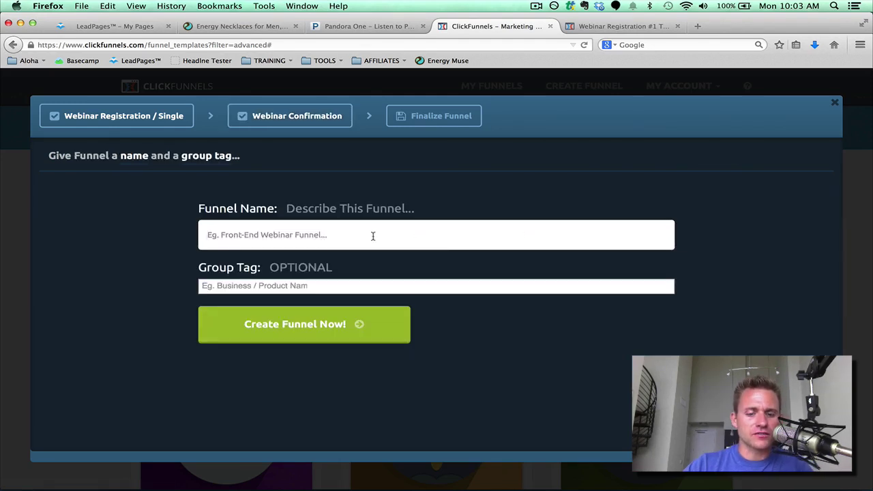
text(Webinar Funnel)
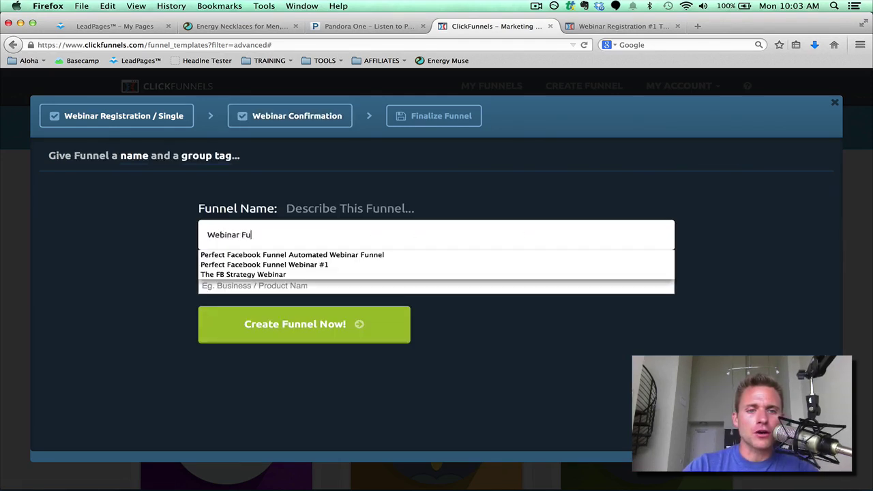
click(257, 289)
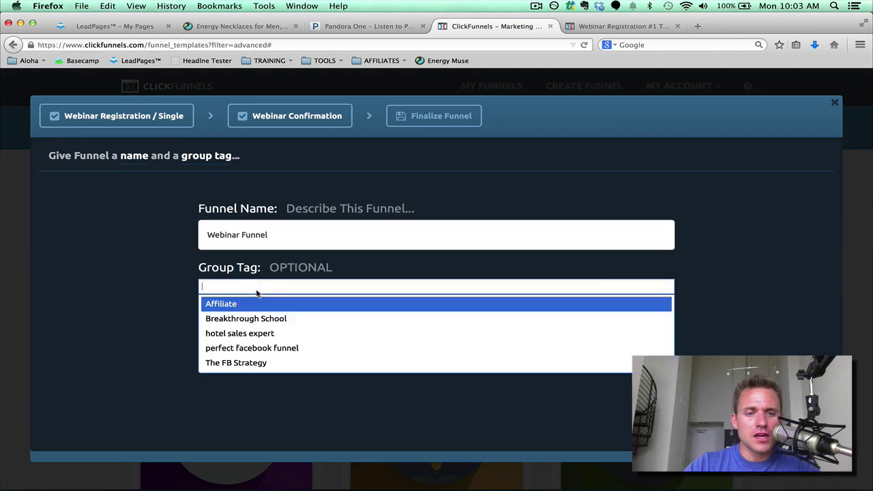
click(257, 347)
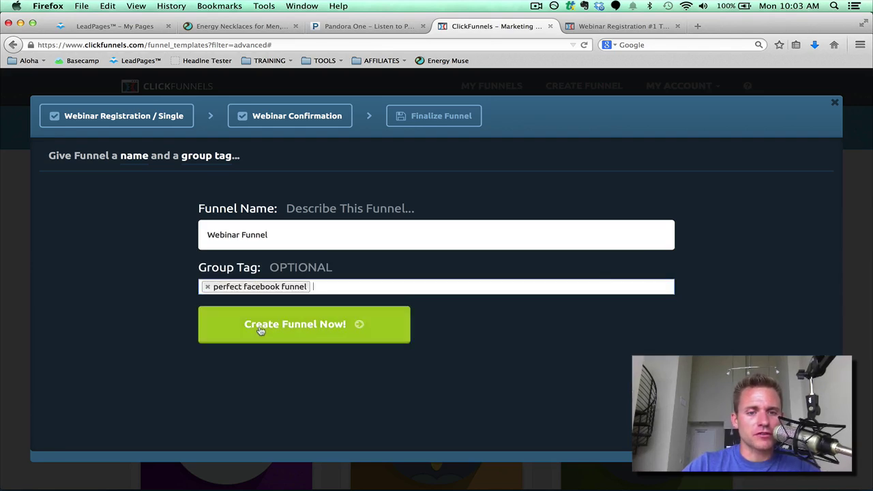
click(260, 331)
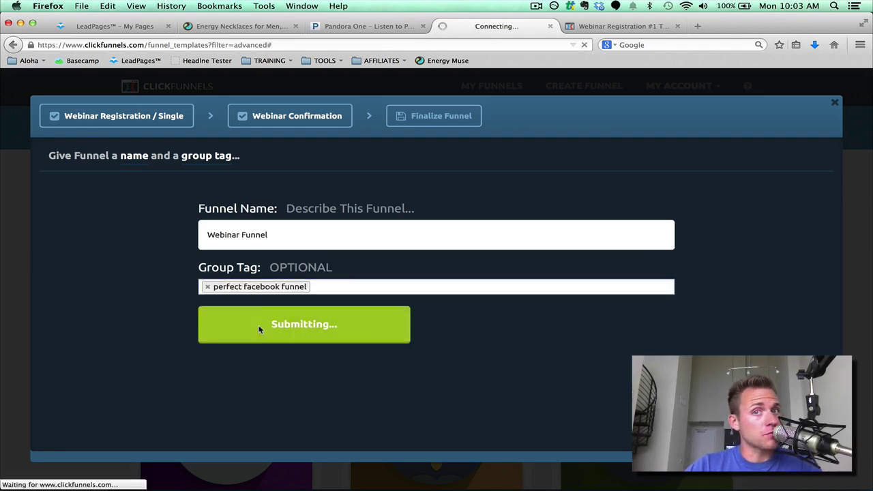
click(677, 26)
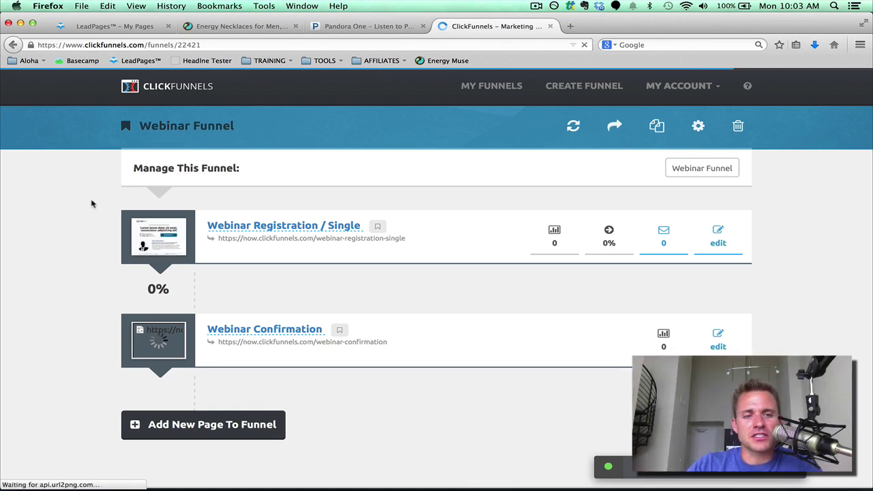
Step: Open the live Webinar Confirmation page showing the Business Growth Coaching Webinar ticket
mouse_move(208, 239)
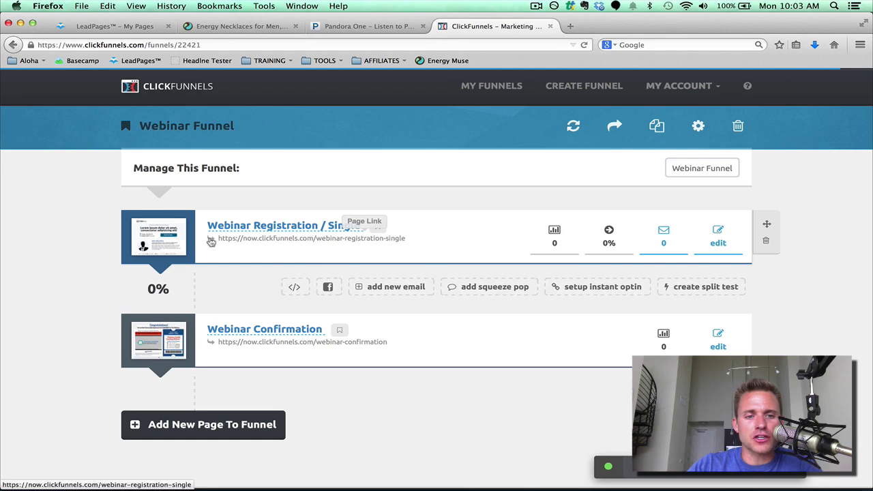
click(211, 342)
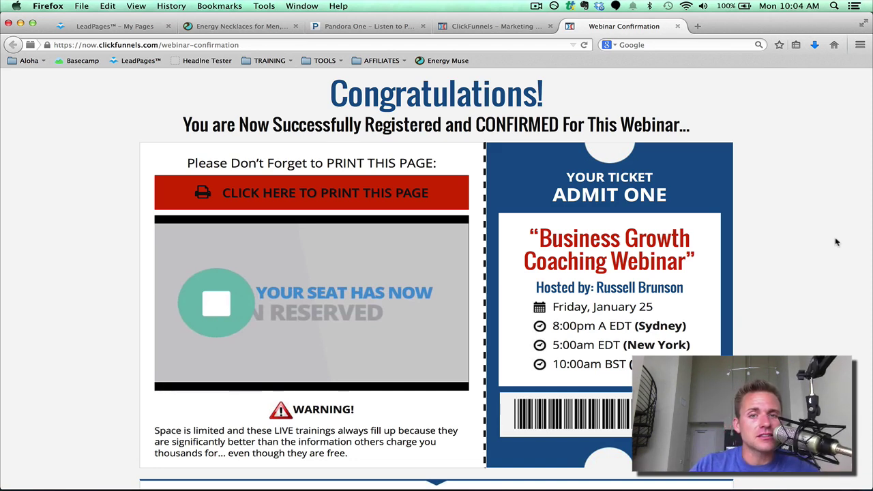
scroll(835, 238, down, 5)
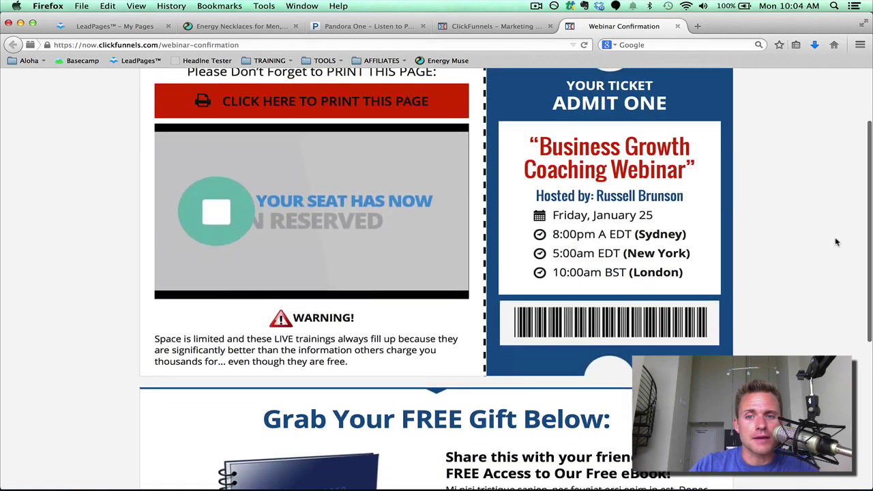
scroll(834, 237, down, 3)
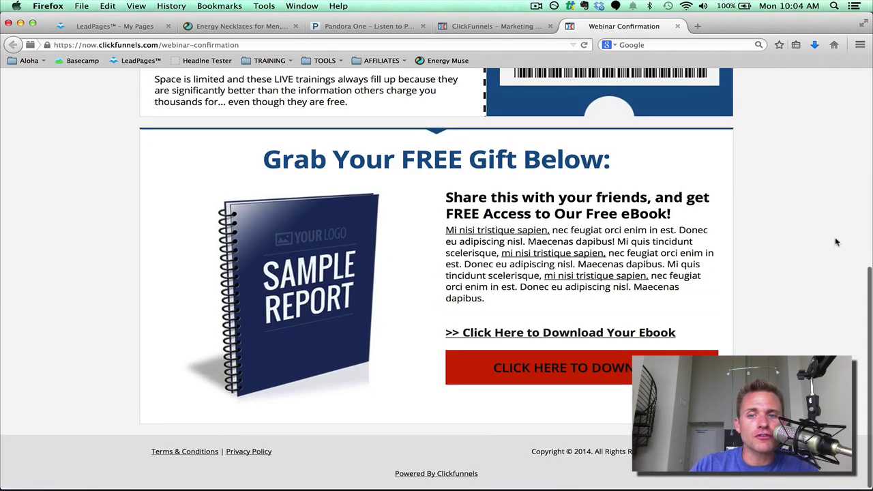
scroll(834, 236, up, 8)
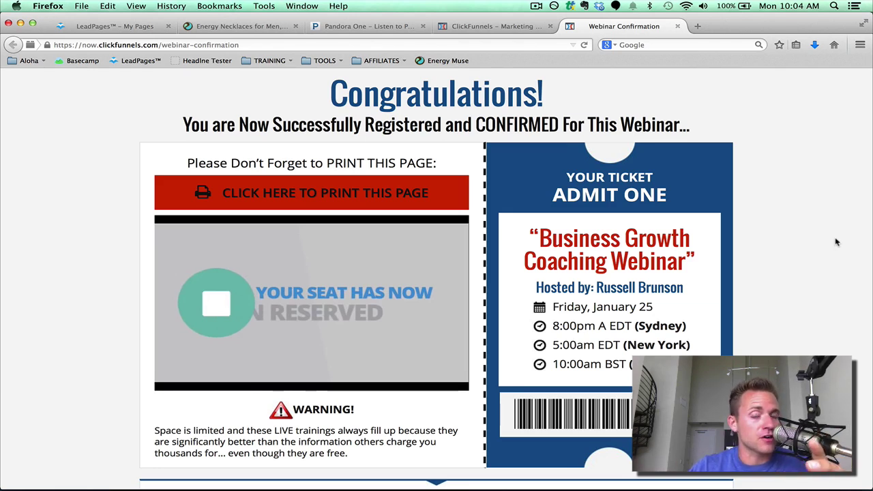
Step: In the Webinar Registration editor, swap the host silhouette for the host's photo from the image gallery
click(493, 27)
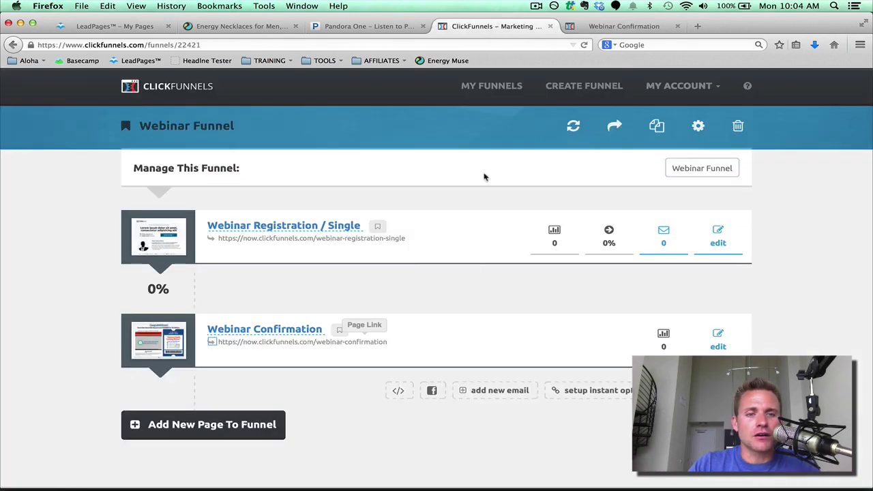
click(717, 236)
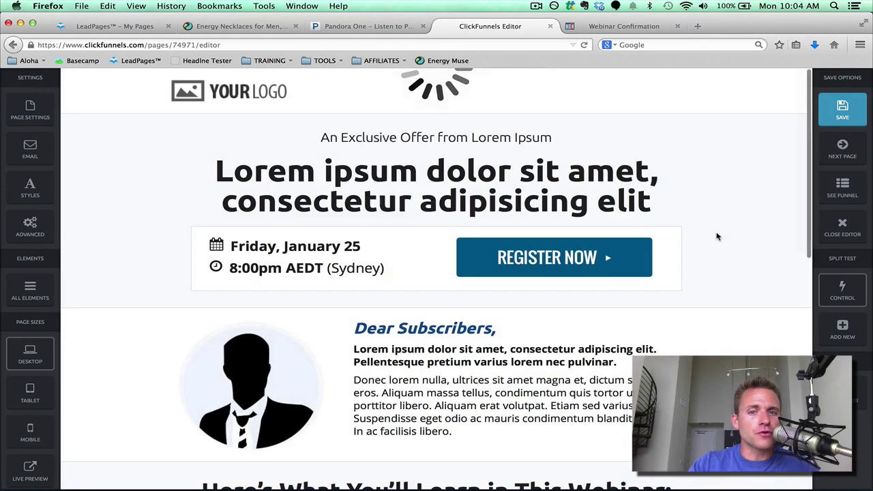
click(240, 390)
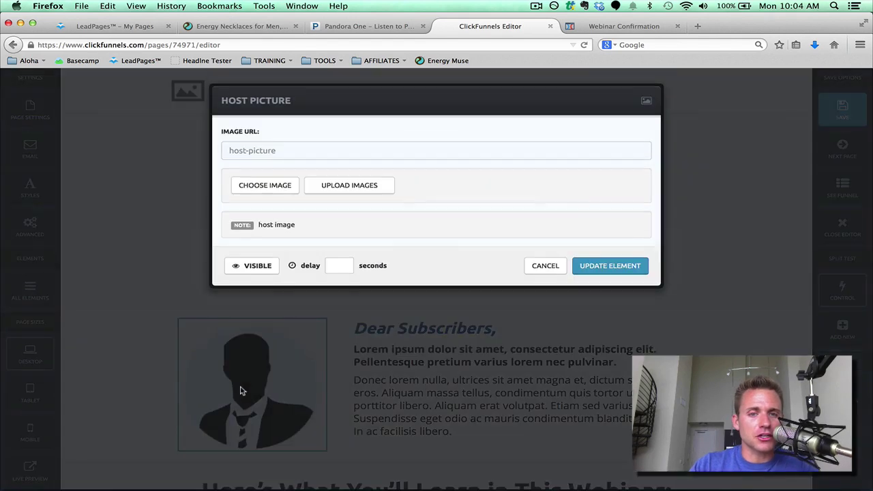
click(274, 190)
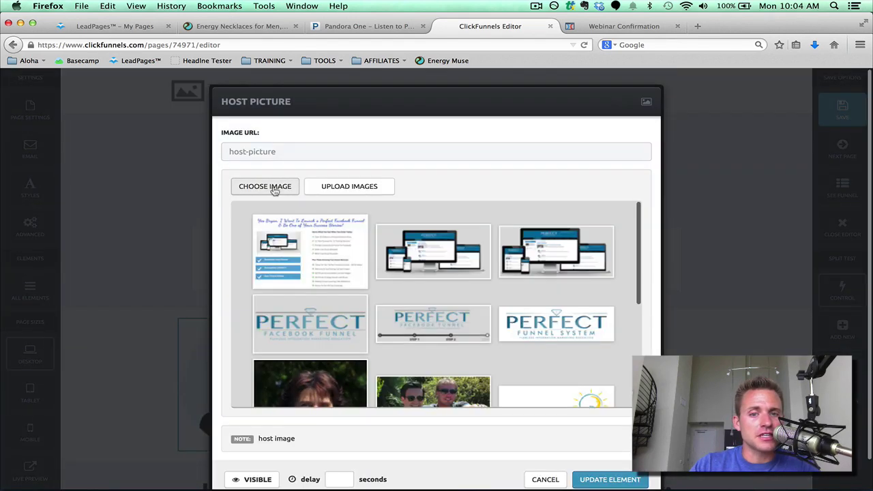
scroll(438, 325, down, 4)
scroll(439, 325, down, 1)
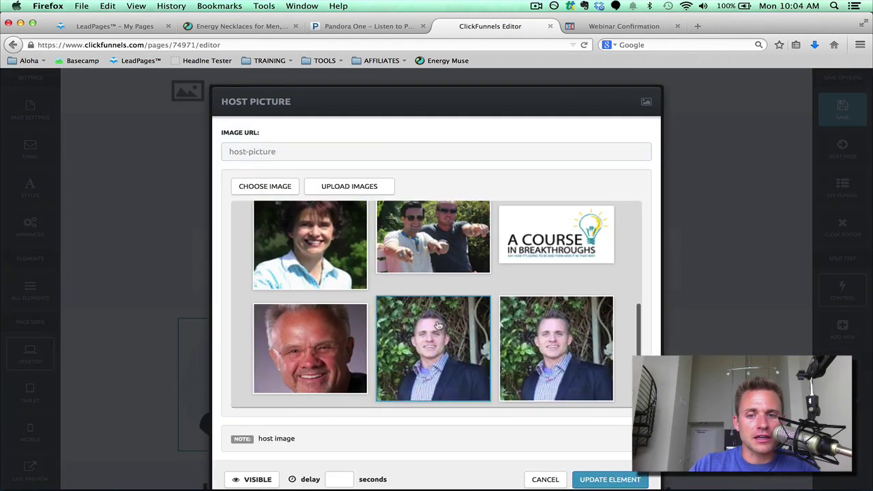
click(571, 346)
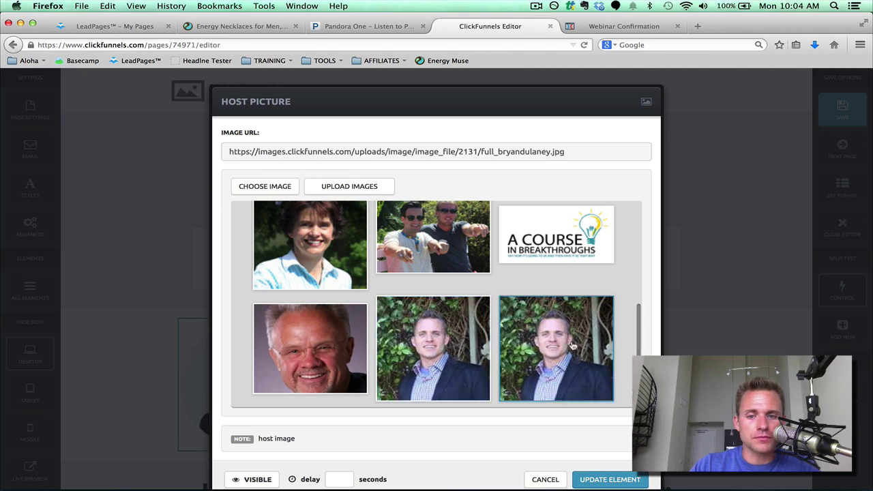
click(587, 480)
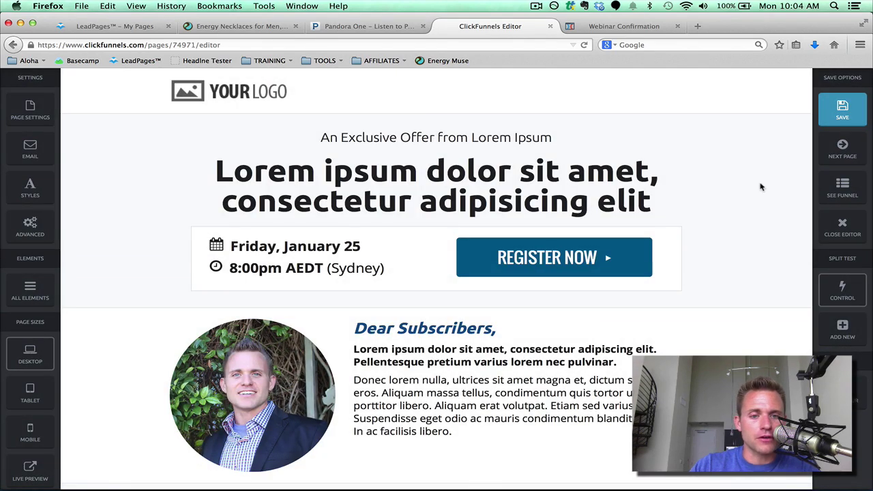
Step: Save the registration page, close the confirmation page tab, and exit the editor with changes saved
click(842, 116)
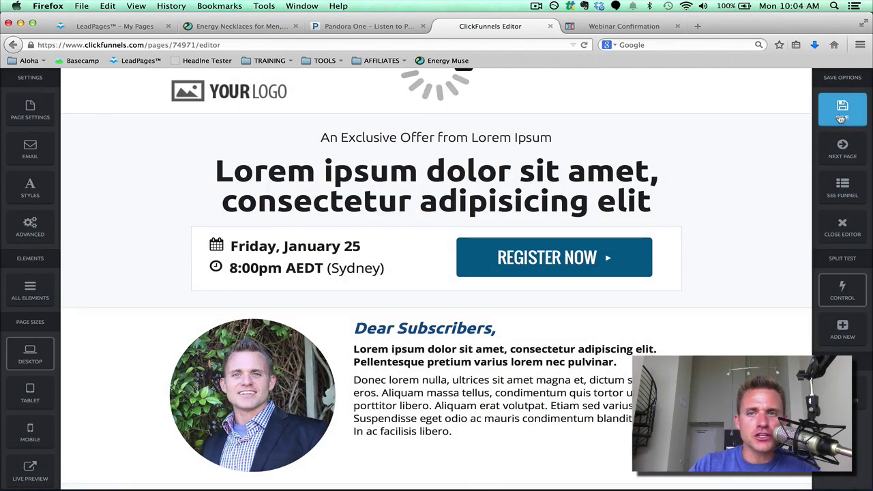
click(638, 26)
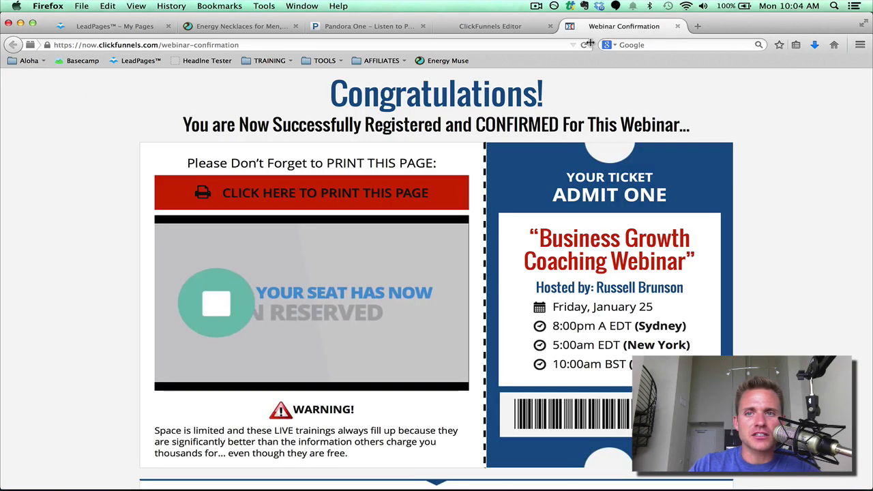
click(677, 26)
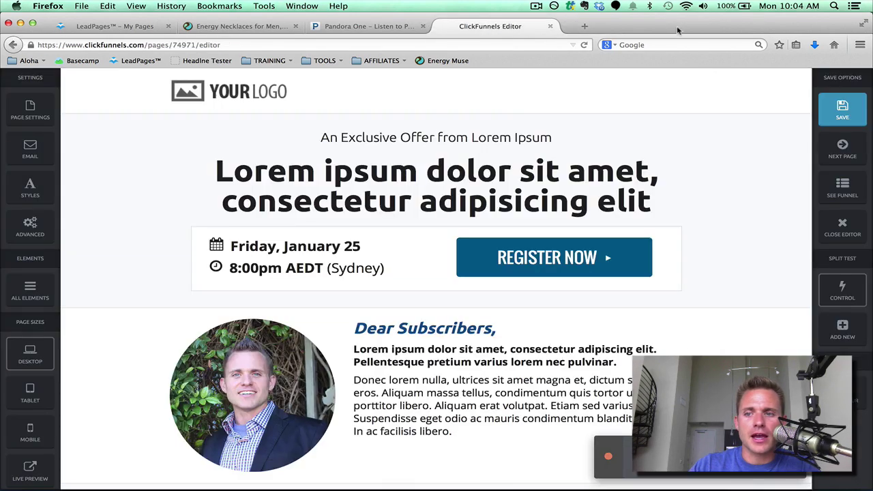
click(843, 229)
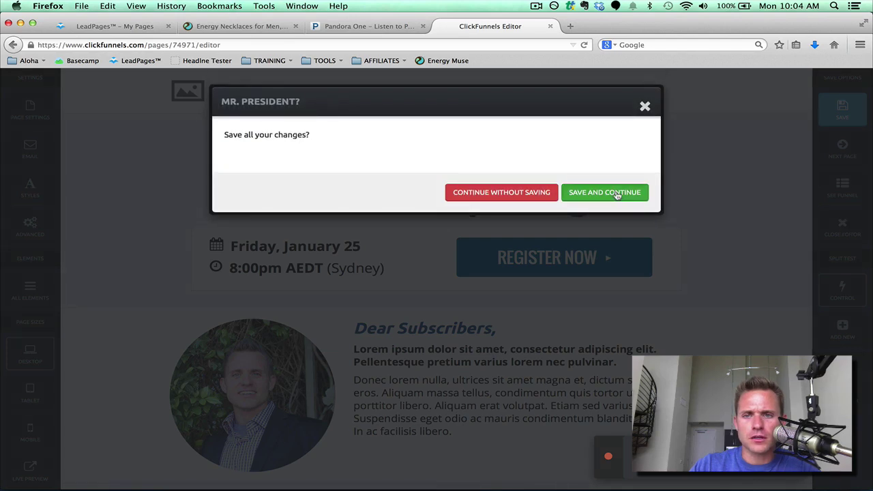
click(618, 192)
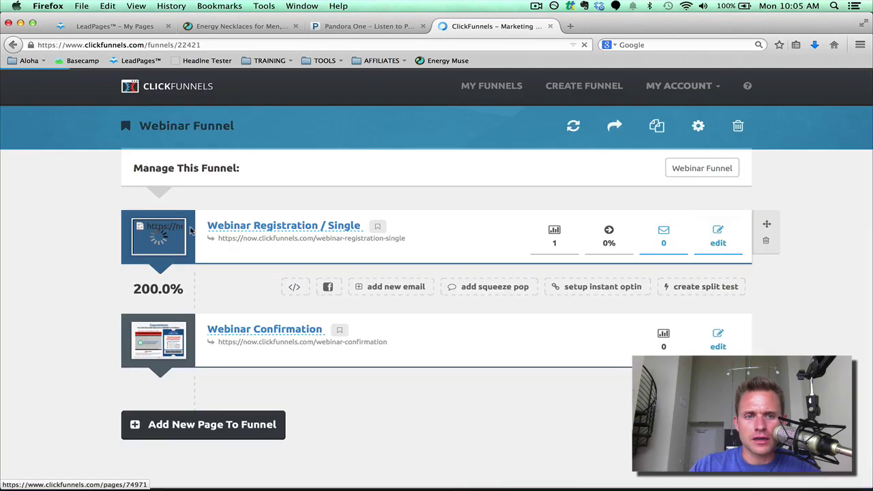
Step: Check the live registration page with the host photo, then return to the funnel overview
click(211, 240)
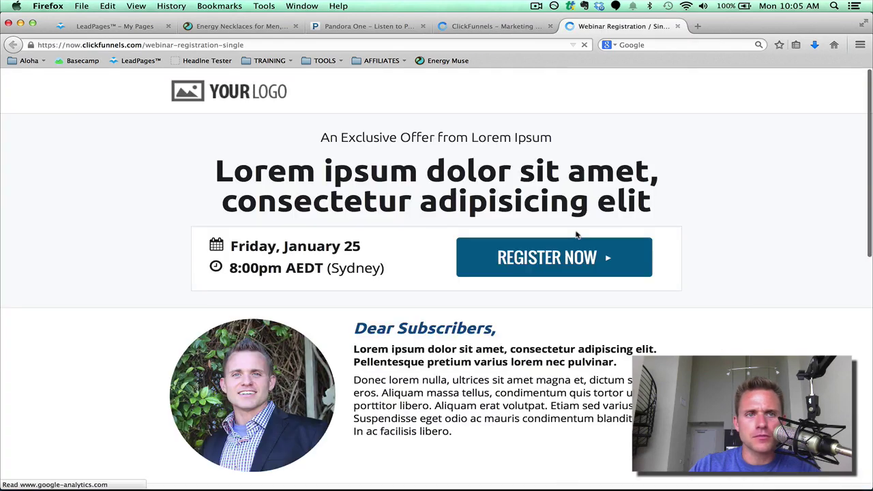
scroll(761, 202, down, 4)
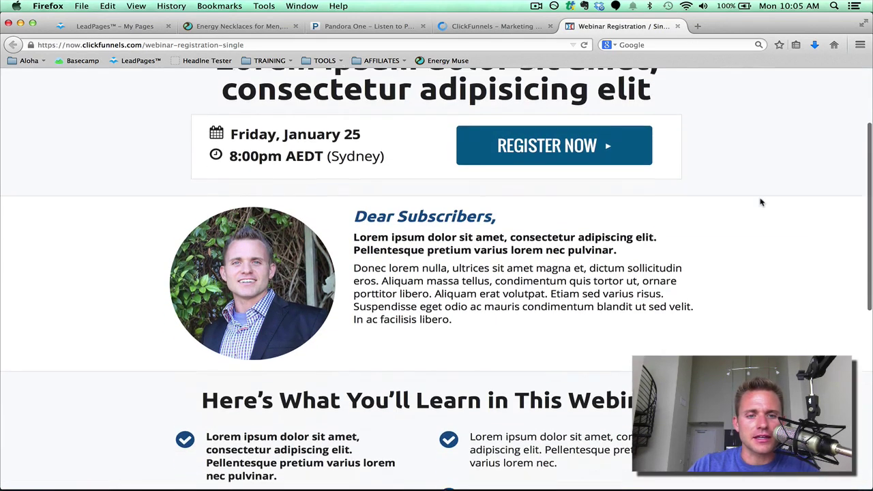
scroll(761, 201, up, 4)
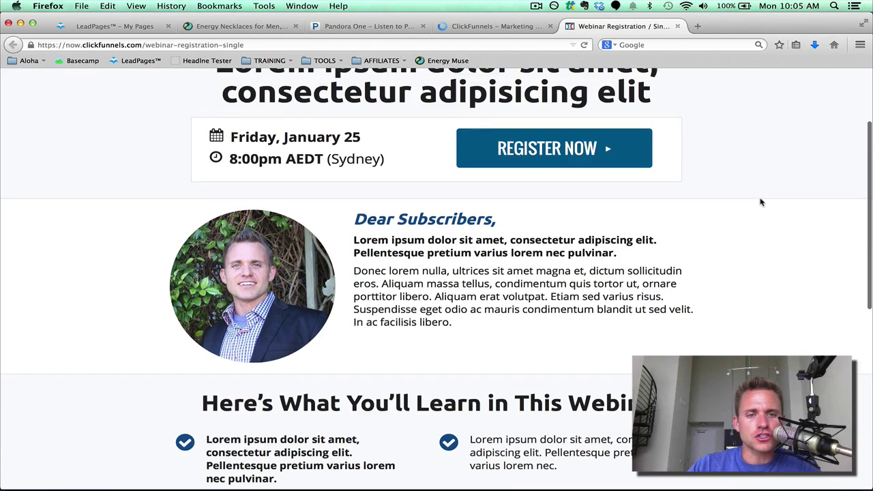
scroll(761, 202, down, 10)
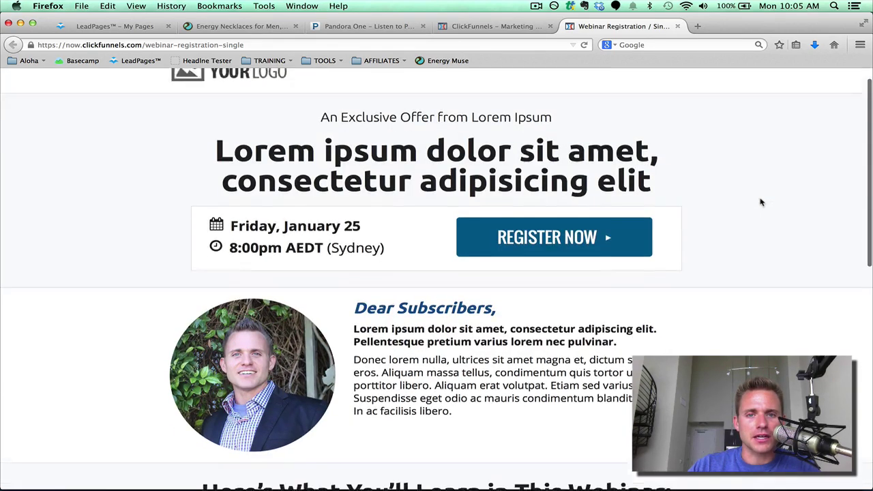
scroll(762, 202, up, 5)
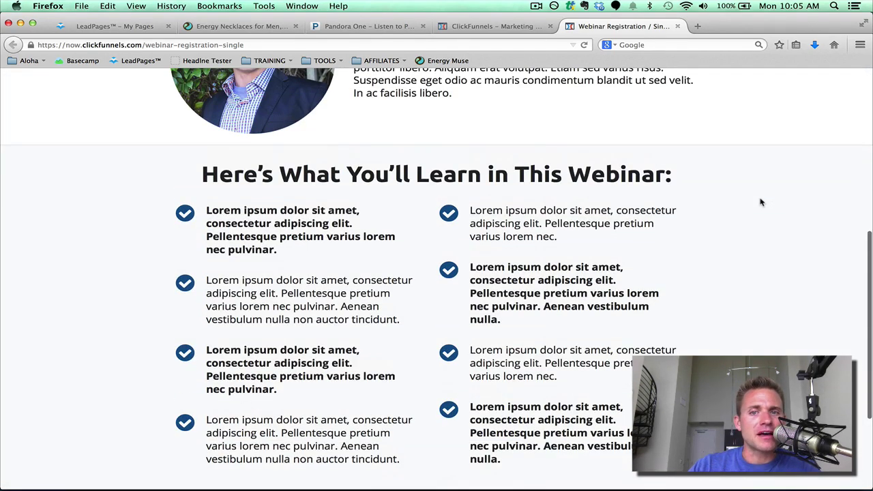
scroll(762, 202, up, 6)
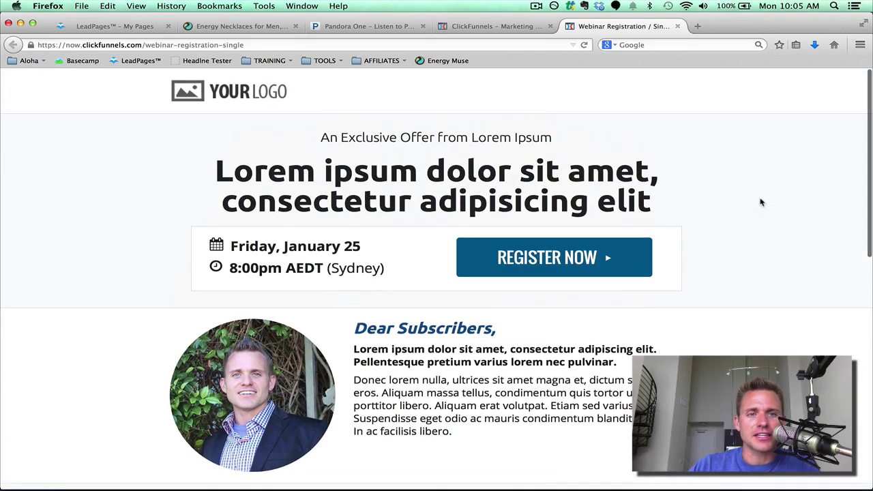
click(474, 26)
Step: Reopen the Webinar Registration / Single page in the ClickFunnels Editor
click(725, 239)
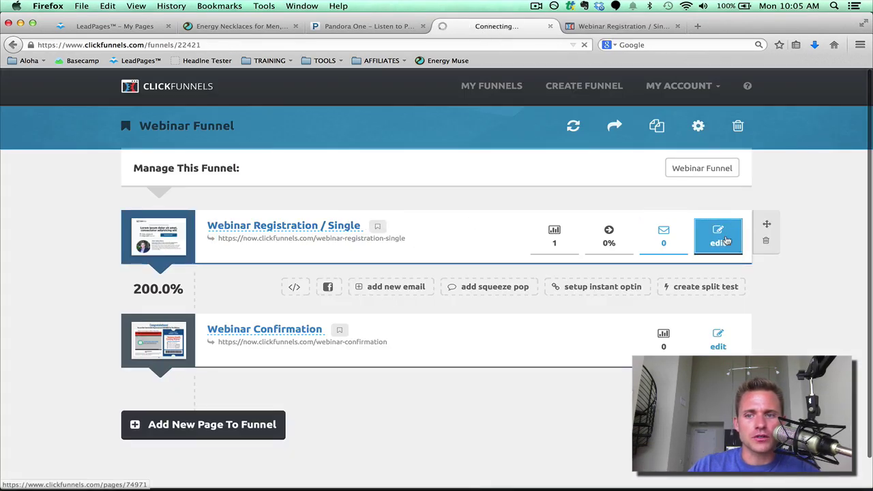